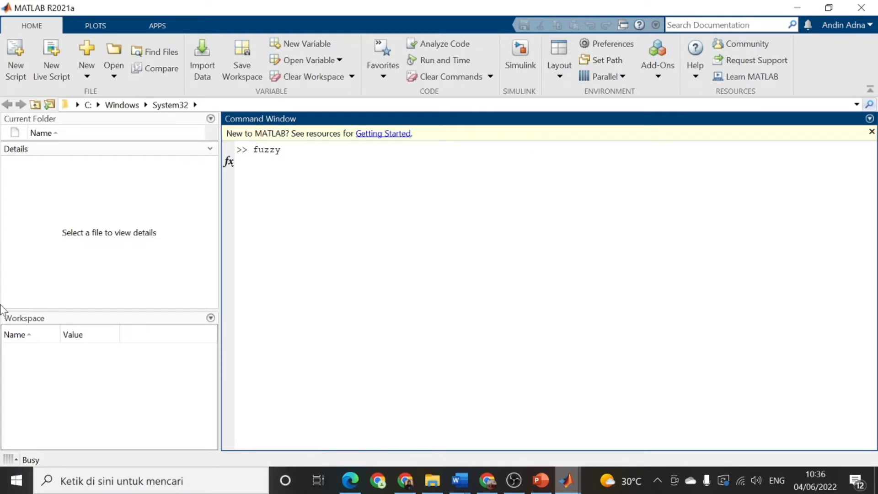
Add a second input variable to the untitled Mamdani fuzzy system.
mouse_move(567, 480)
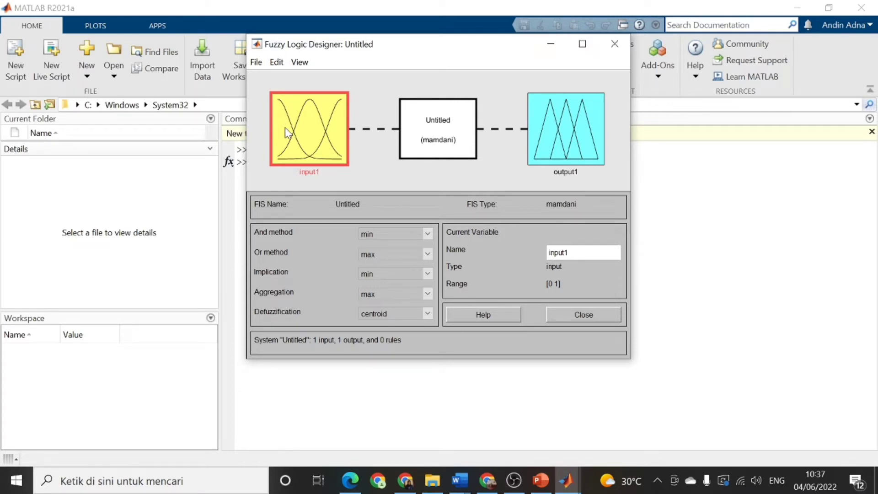
left_click(287, 67)
left_click(284, 65)
mouse_move(314, 97)
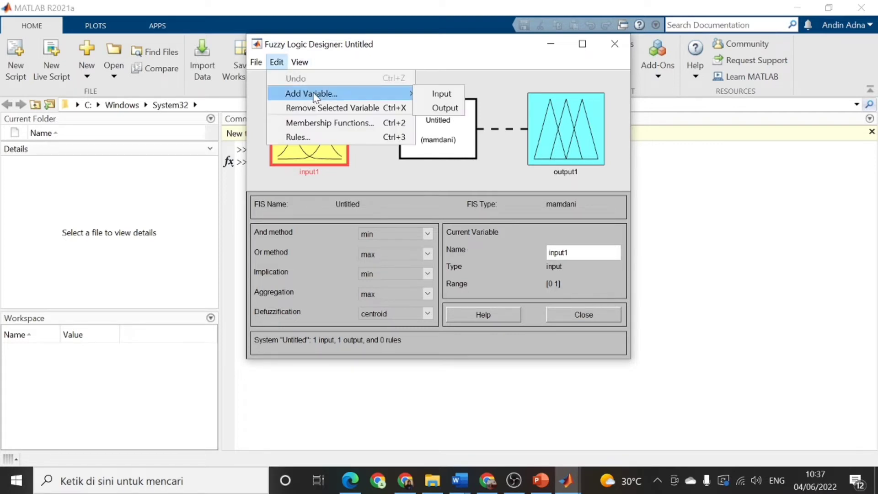
left_click(427, 95)
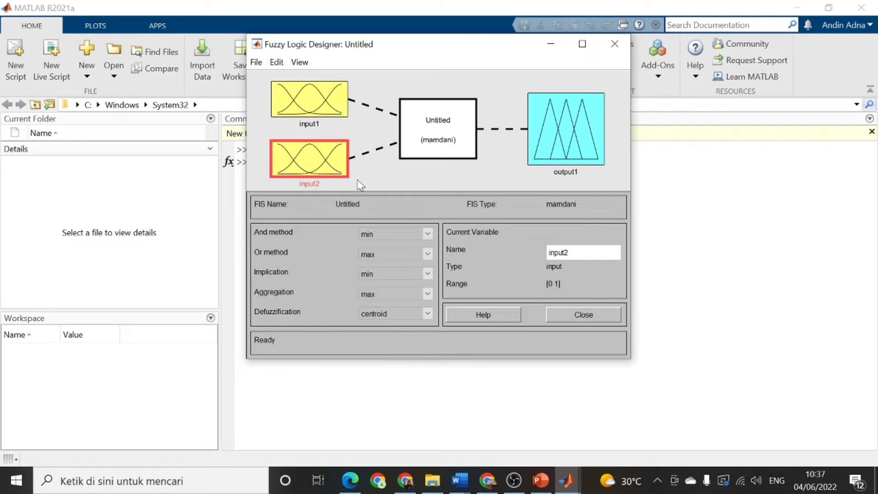
left_click(317, 109)
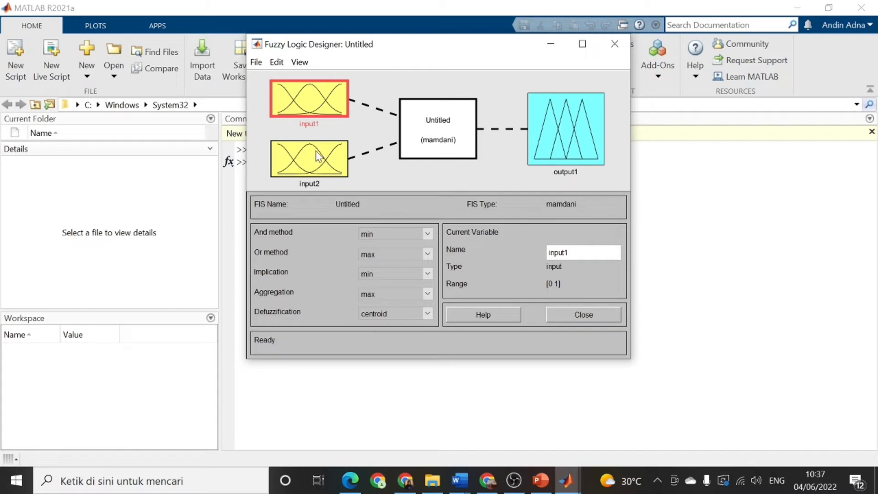
left_click(318, 156)
left_click(314, 108)
left_click(313, 152)
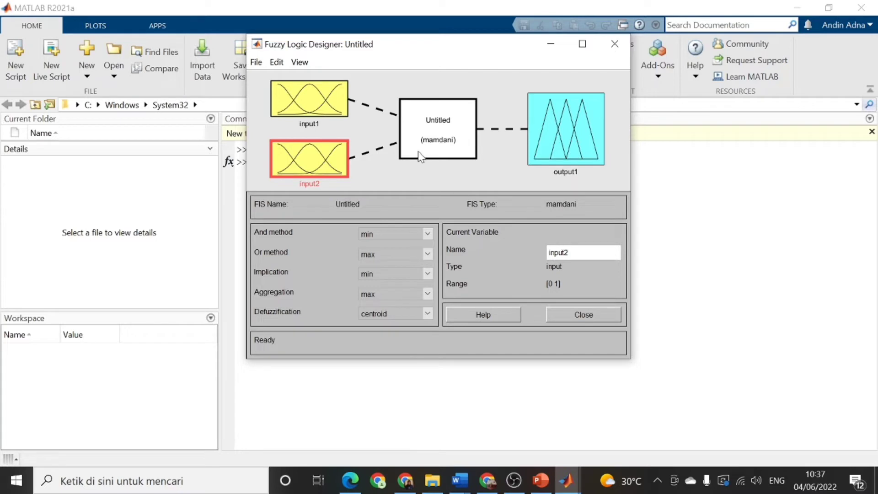
Rename the first input variable to ArusPV and the second input variable to TeganganPV.
left_click(329, 112)
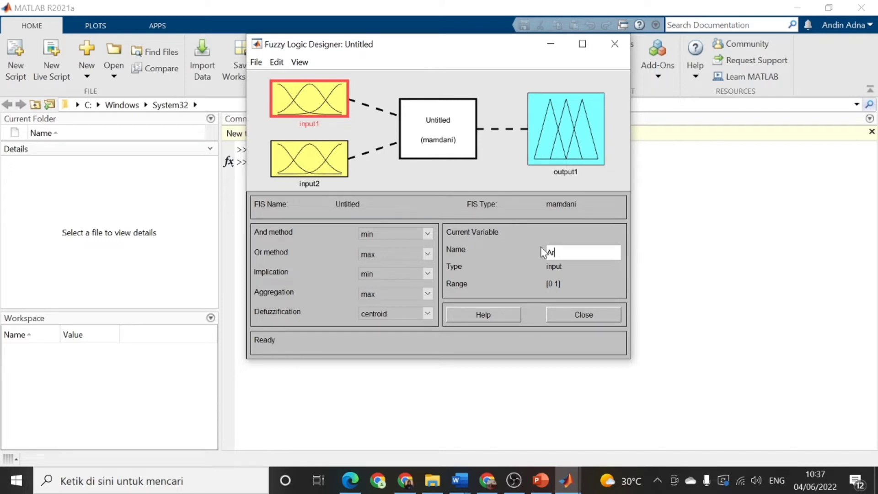
type("PV")
left_click(325, 175)
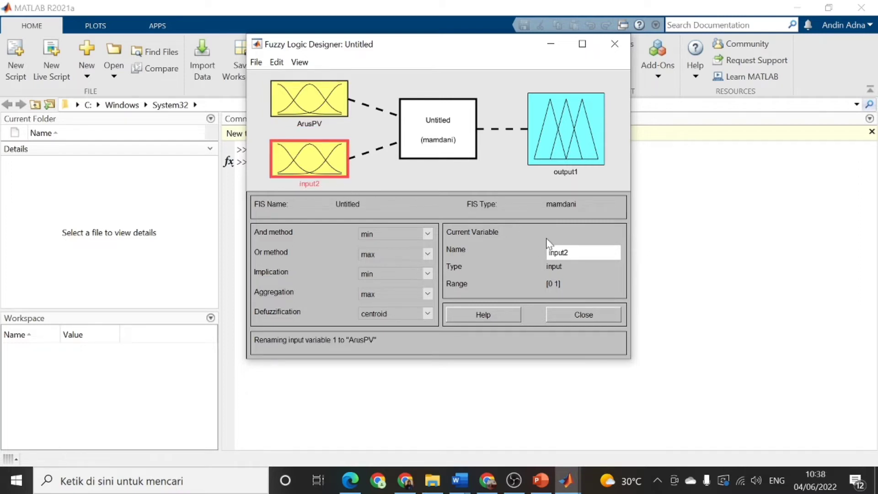
left_click(568, 252)
left_click(326, 110)
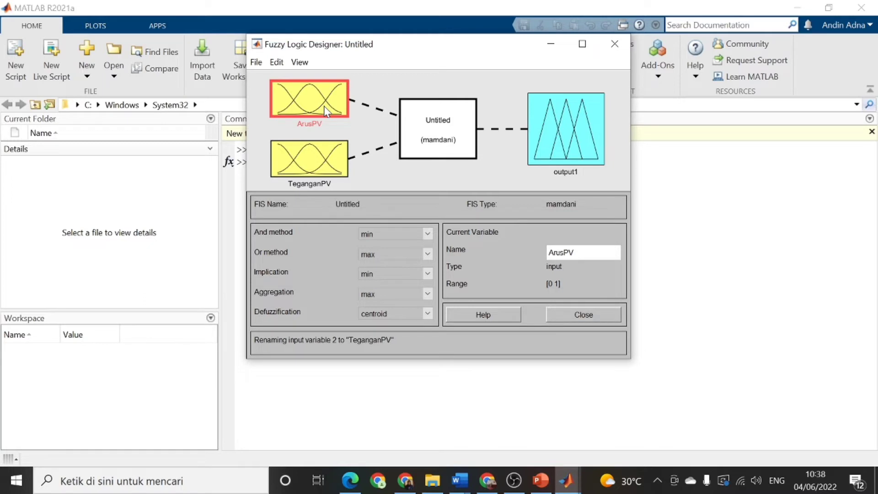
Open the membership functions of ArusPV and start importing a fuzzy system from a file.
double_click(326, 112)
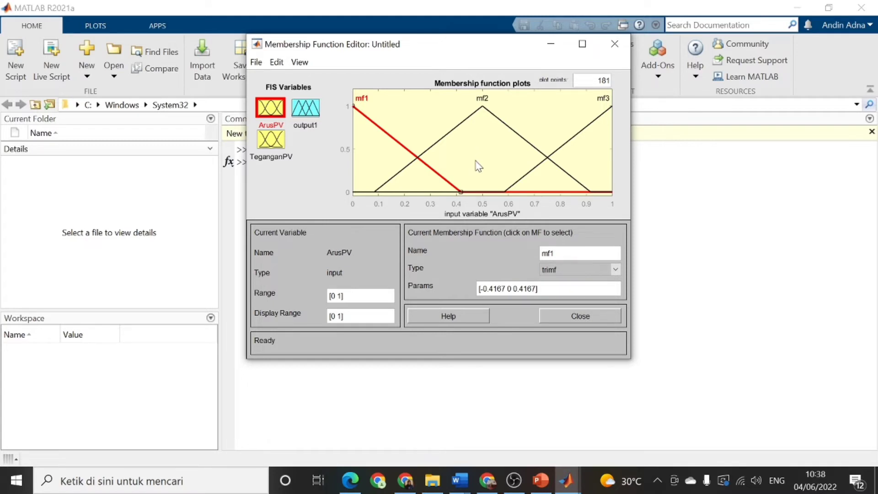
left_click(256, 62)
mouse_move(266, 98)
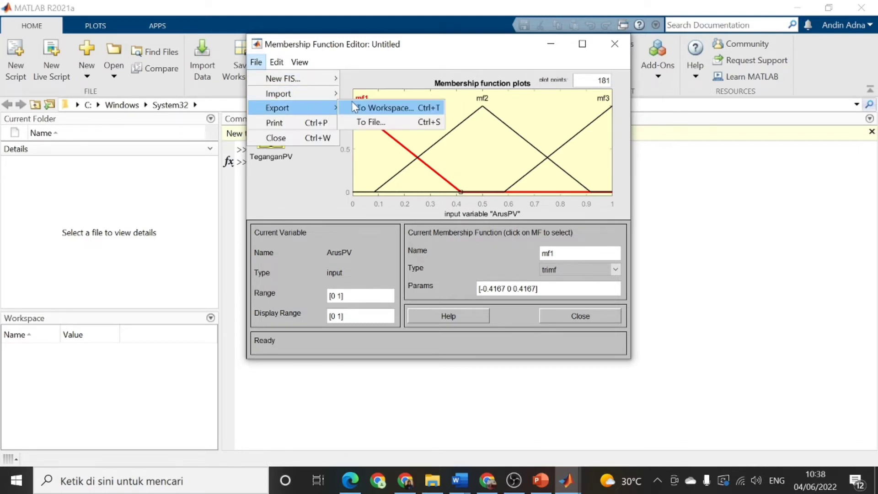
left_click(363, 108)
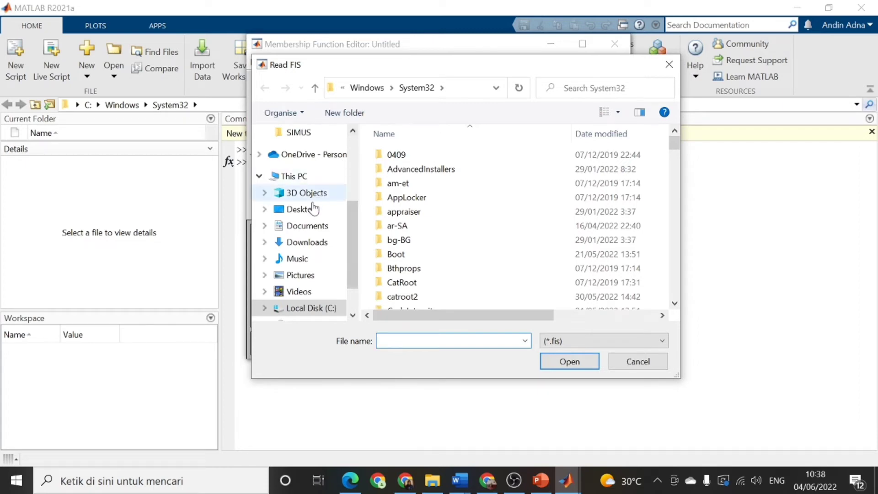
Import Membership Function.fis from the SIMUS folder inside Documents, semester 6 folder, Komputasi Cerdas, VIDEO UAS, fz simus.
left_click(312, 229)
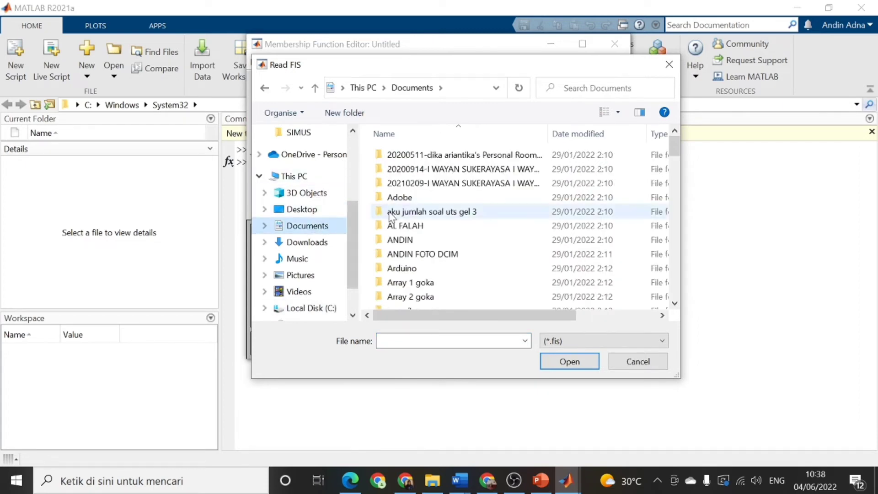
scroll(392, 219, "down", 8)
scroll(392, 219, "down", 15)
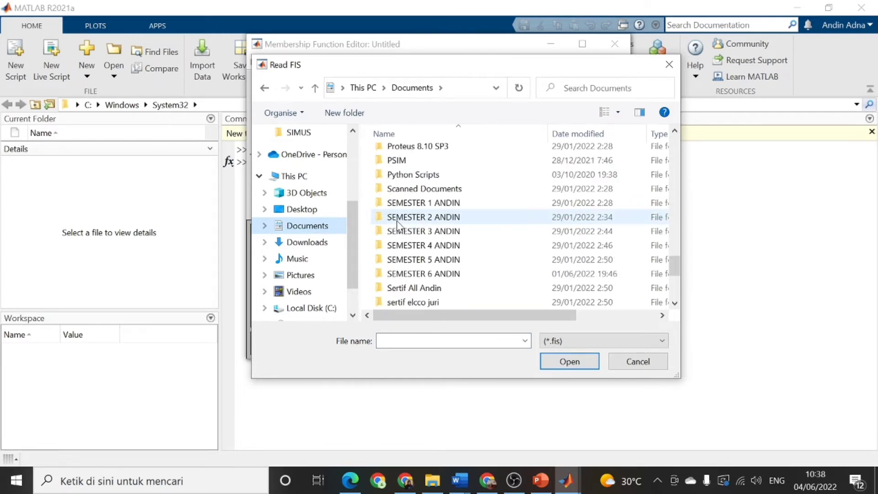
double_click(421, 190)
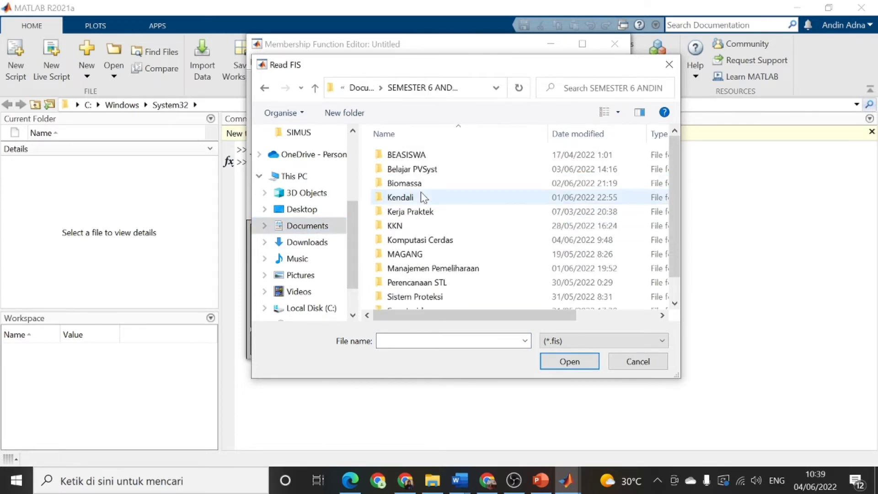
double_click(421, 239)
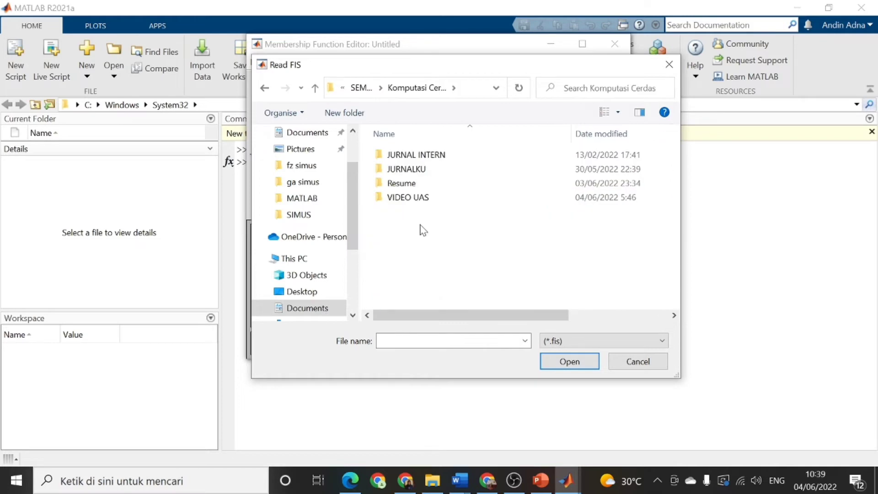
double_click(421, 200)
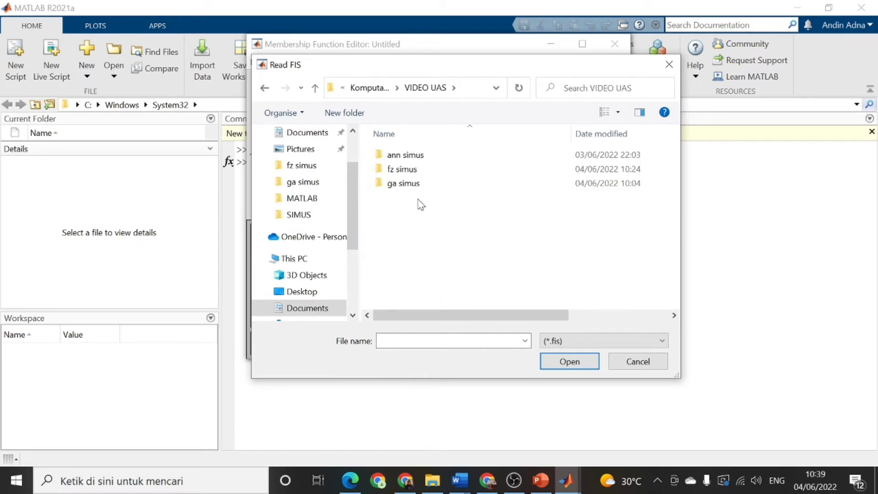
double_click(417, 170)
double_click(419, 155)
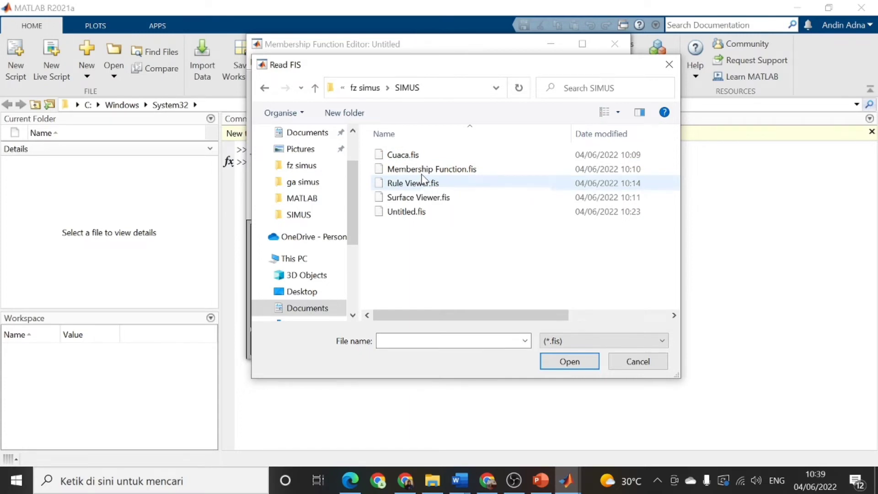
left_click(425, 170)
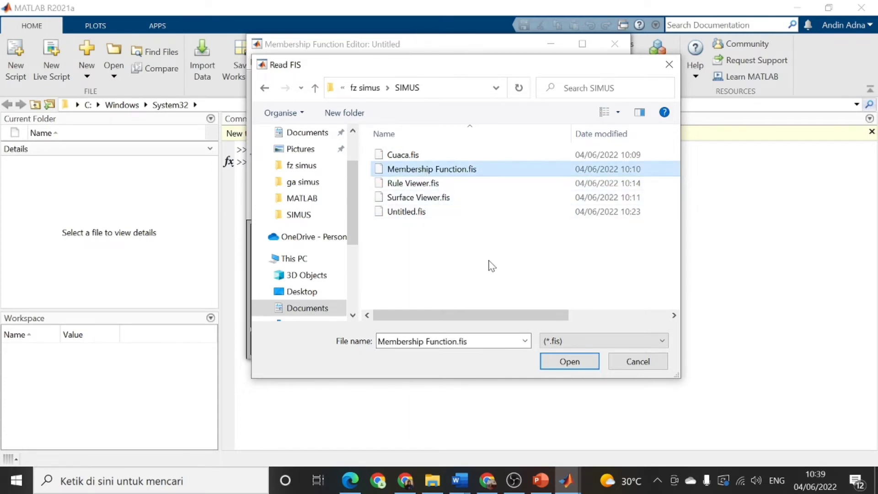
left_click(554, 360)
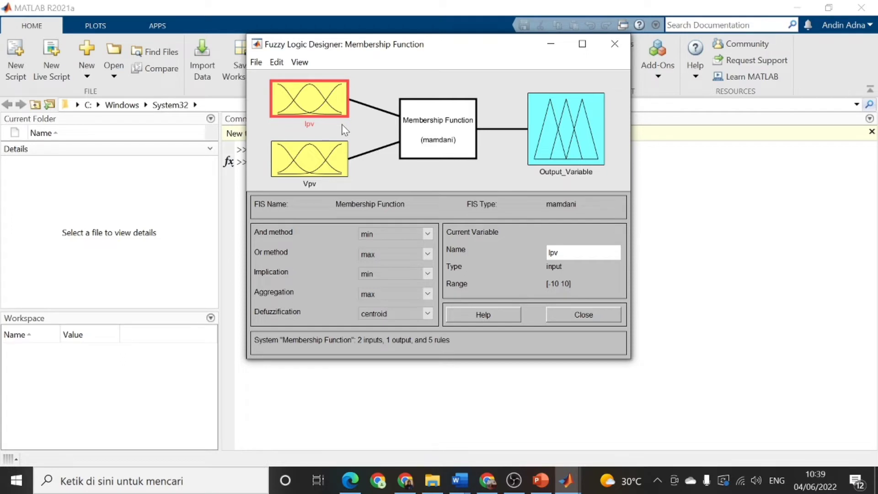
Examine the membership functions of the Ipv and Vpv inputs in the Membership Function Editor.
double_click(319, 109)
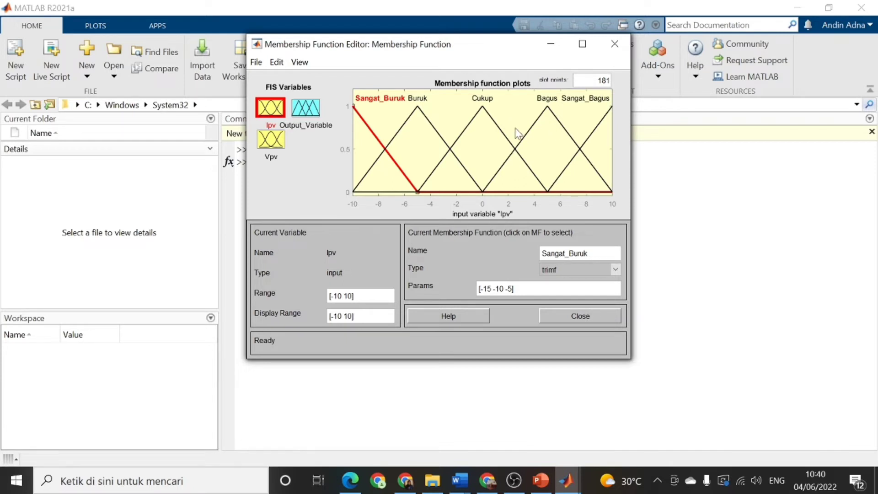
left_click(270, 140)
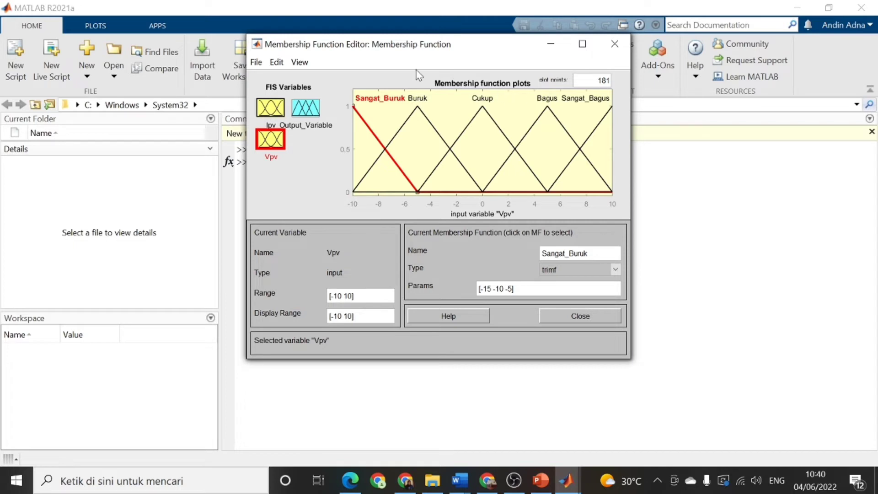
left_click(256, 63)
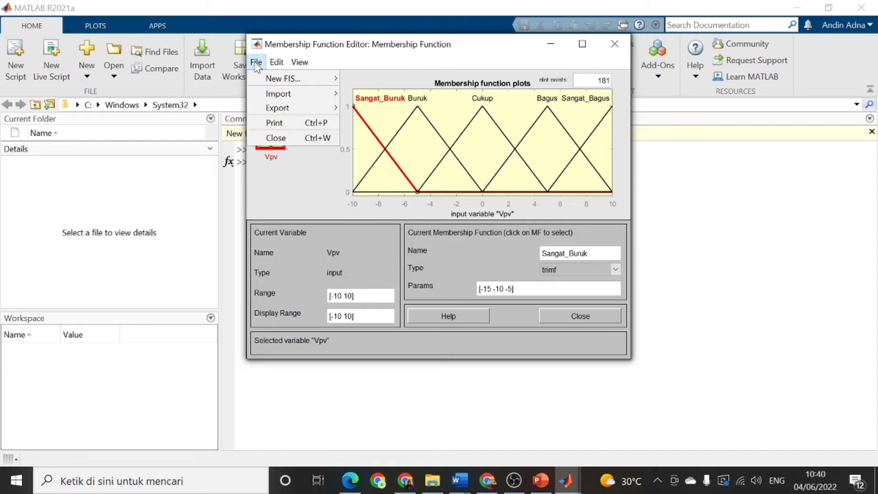
mouse_move(260, 85)
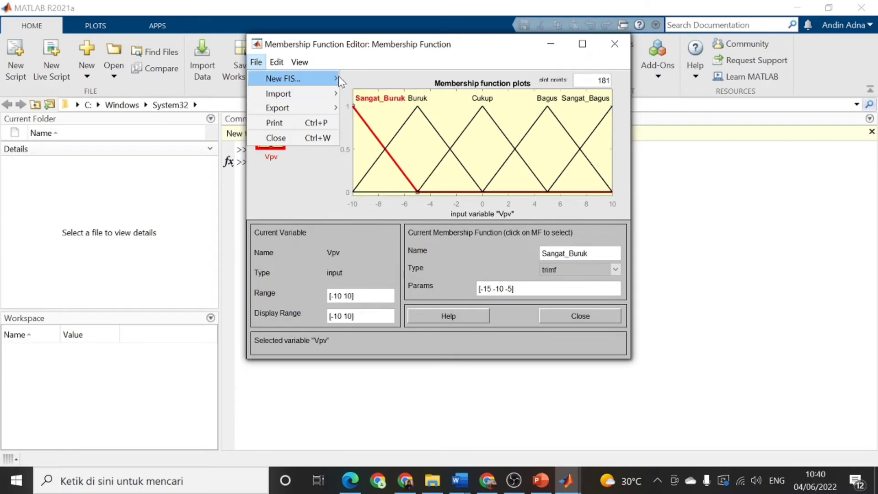
mouse_move(341, 83)
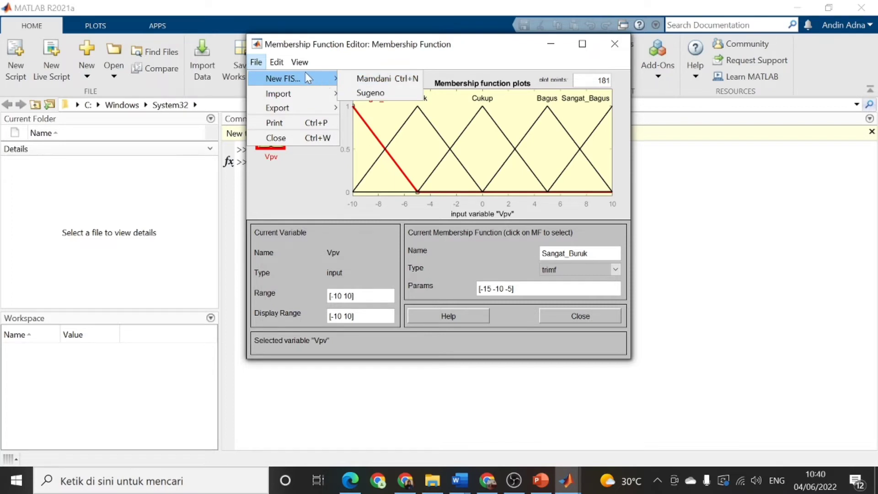
left_click(262, 67)
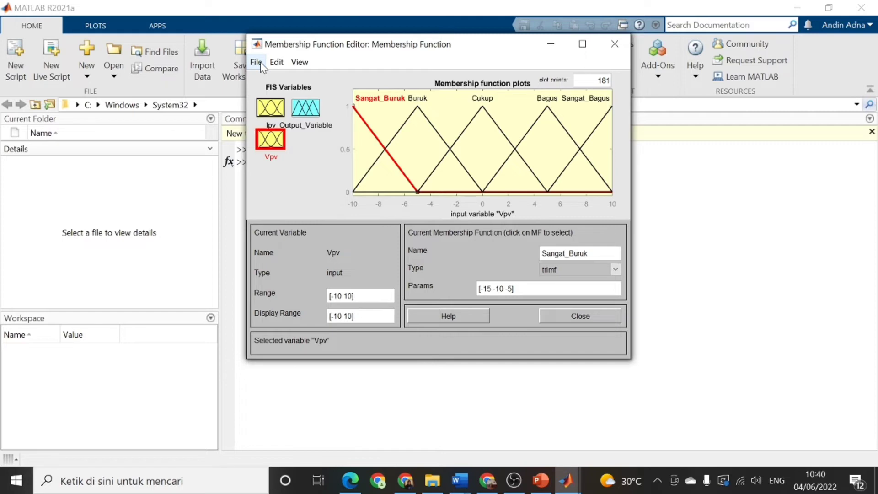
left_click(262, 67)
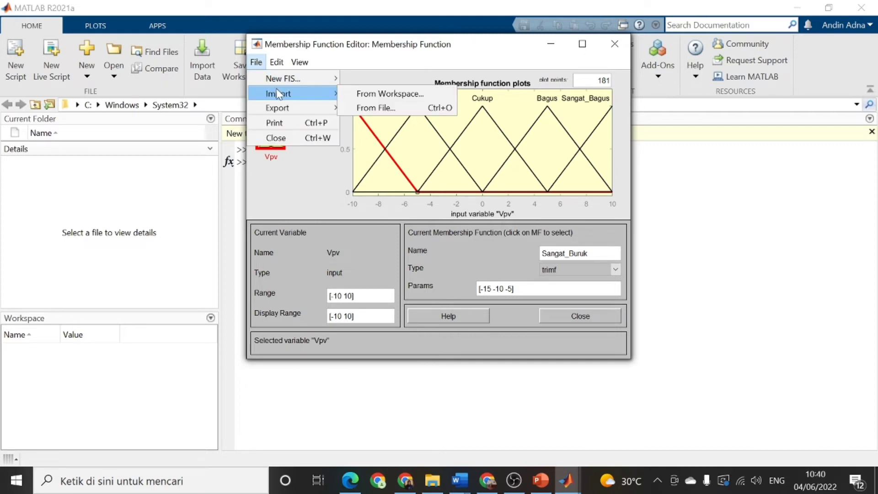
Review the fuzzy system's if-then rules in the Rule Editor and close it.
left_click(277, 62)
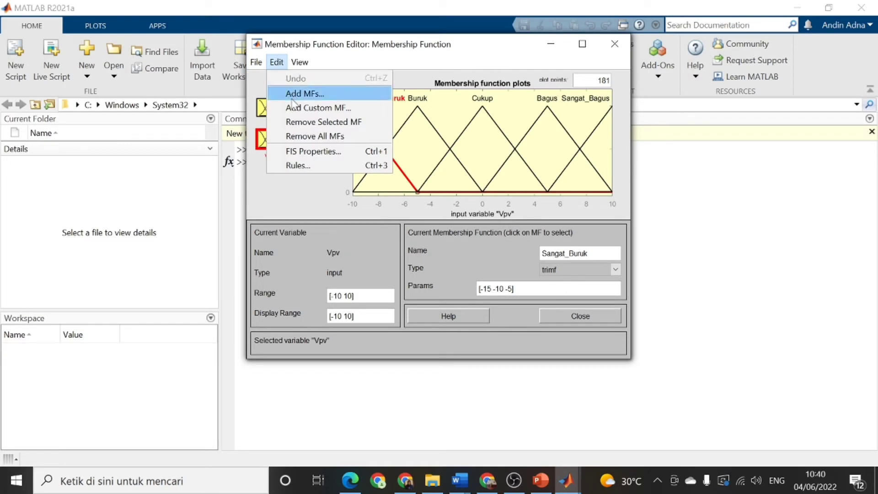
left_click(307, 163)
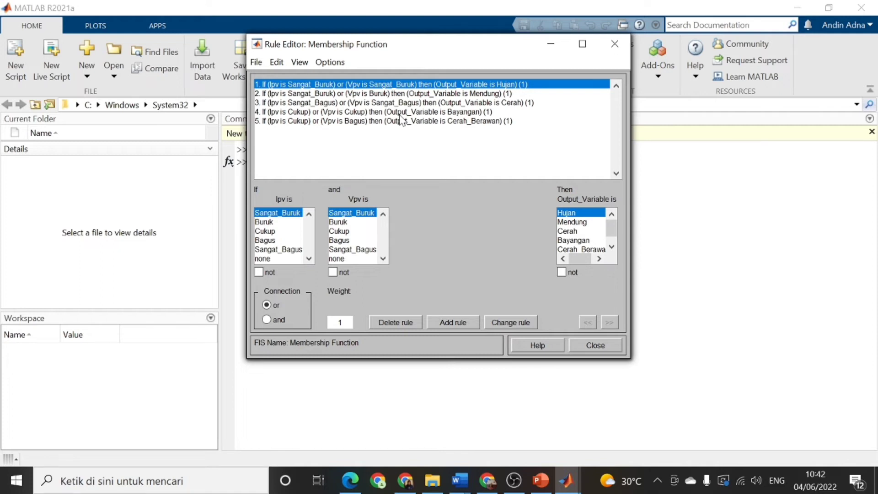
left_click(575, 345)
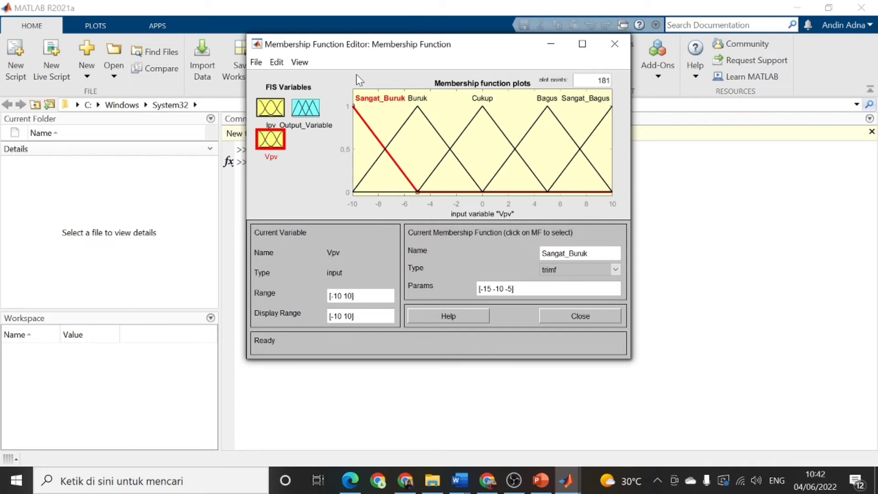
Display the output surface over Ipv and Vpv and rotate it to inspect it from several angles.
left_click(283, 63)
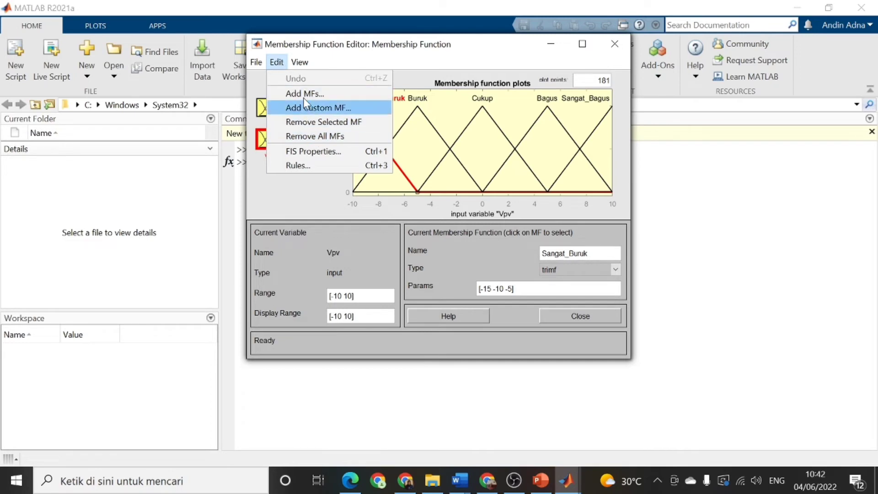
left_click(300, 68)
left_click(300, 67)
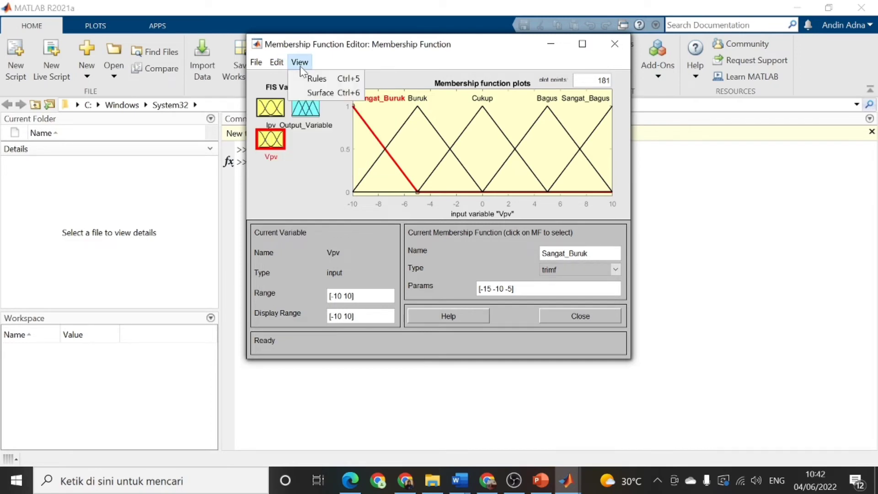
left_click(306, 92)
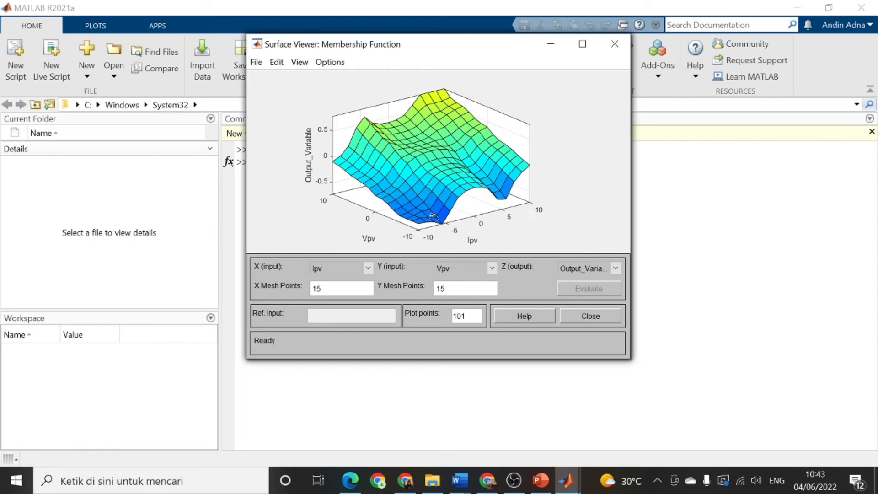
left_click_drag(479, 196, 478, 195)
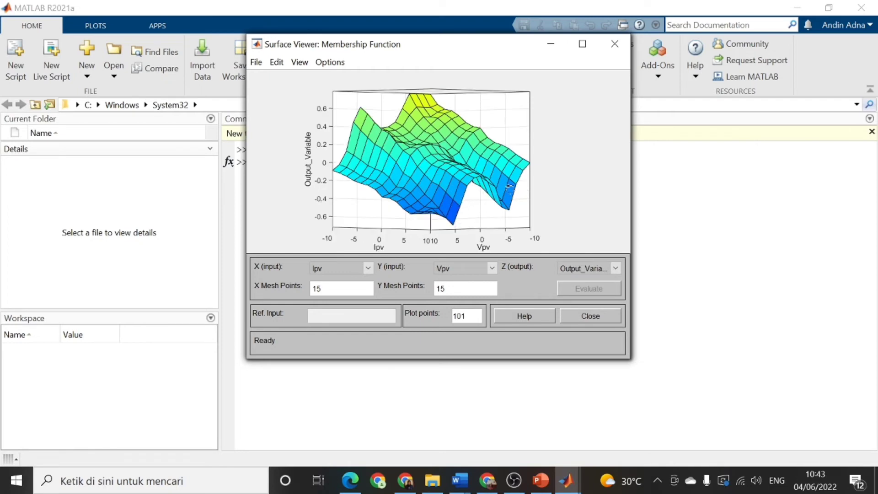
left_click_drag(493, 147, 515, 145)
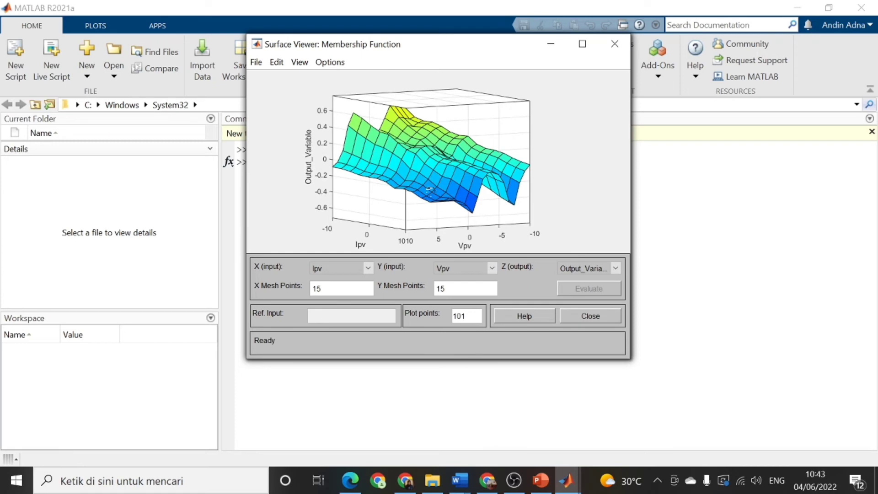
left_click_drag(419, 202, 439, 223)
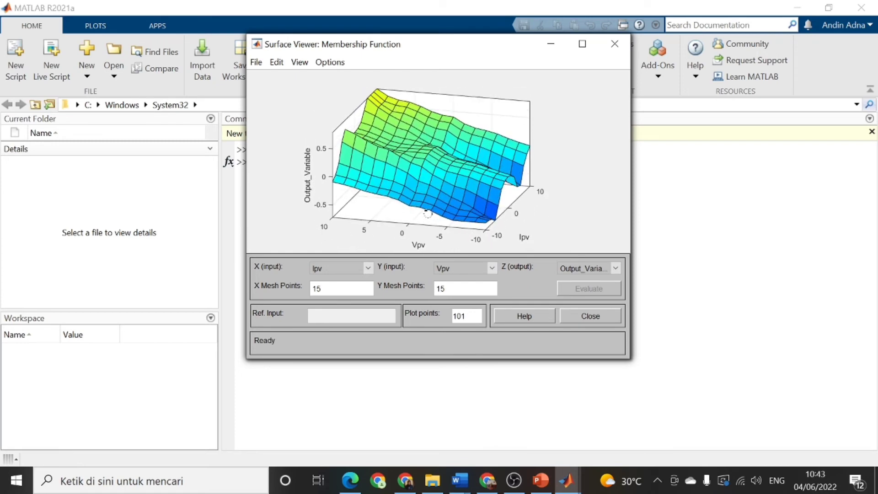
Tilt the output surface to view it from higher above and close the Surface Viewer.
left_click_drag(413, 169, 387, 143)
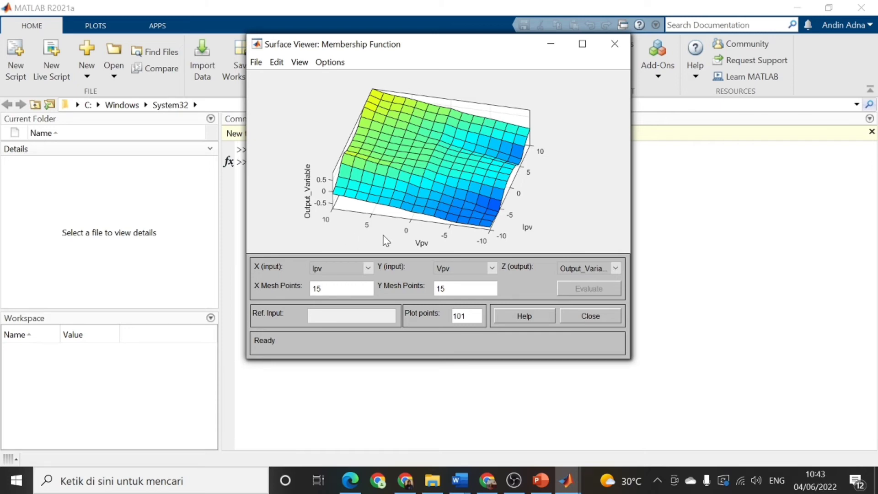
left_click(578, 315)
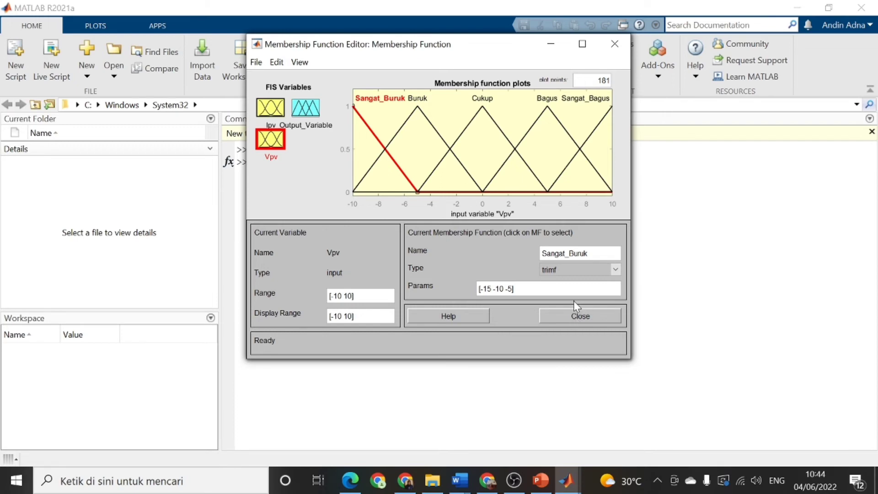
Minimize the Membership Function Editor and Fuzzy Logic Designer windows of both the imported and the untitled fuzzy systems.
left_click(547, 50)
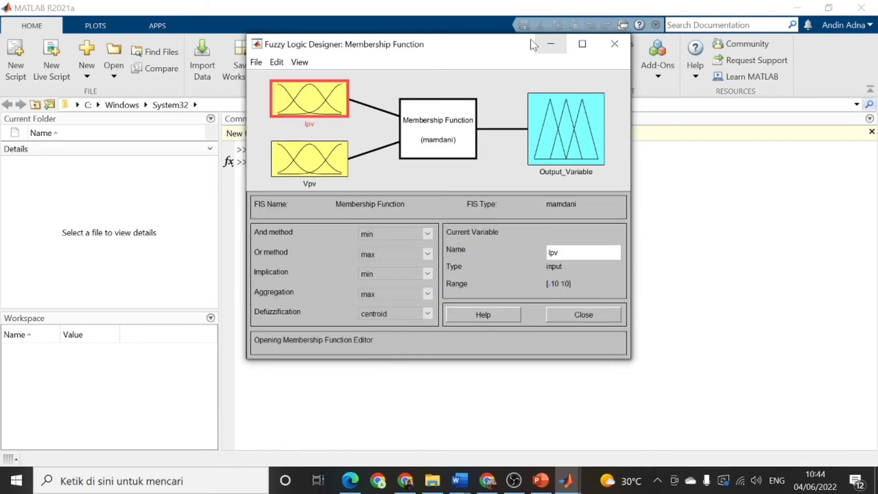
left_click(551, 46)
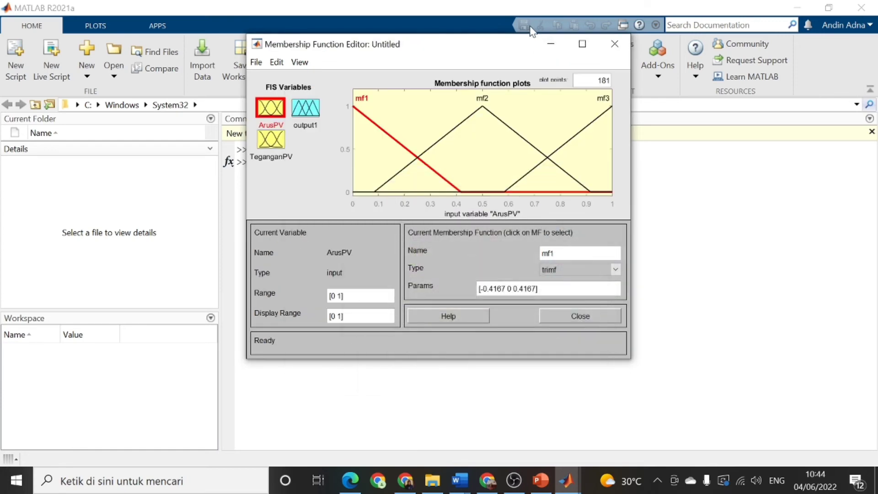
left_click(554, 46)
left_click(555, 44)
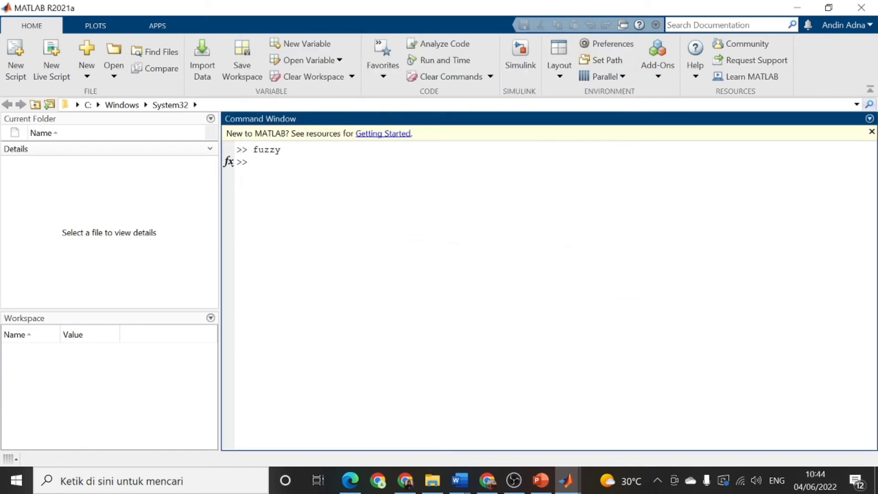
Switch to the SimulinkFZ model and examine its whole block diagram, from the constant inputs to the display.
mouse_move(566, 480)
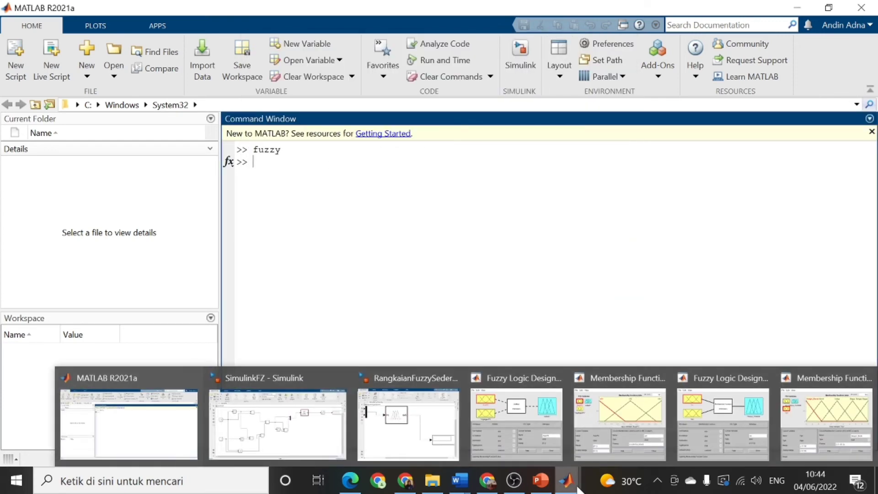
mouse_move(342, 446)
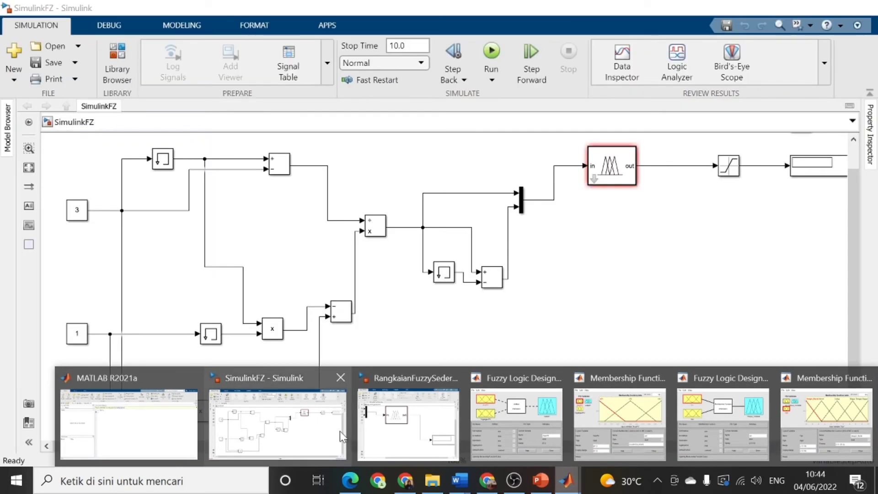
left_click(339, 425)
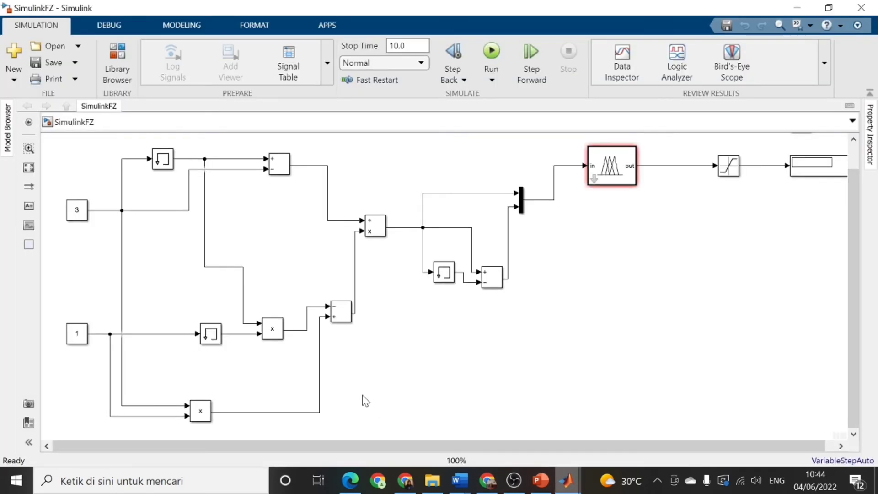
scroll(485, 356, "down", 1)
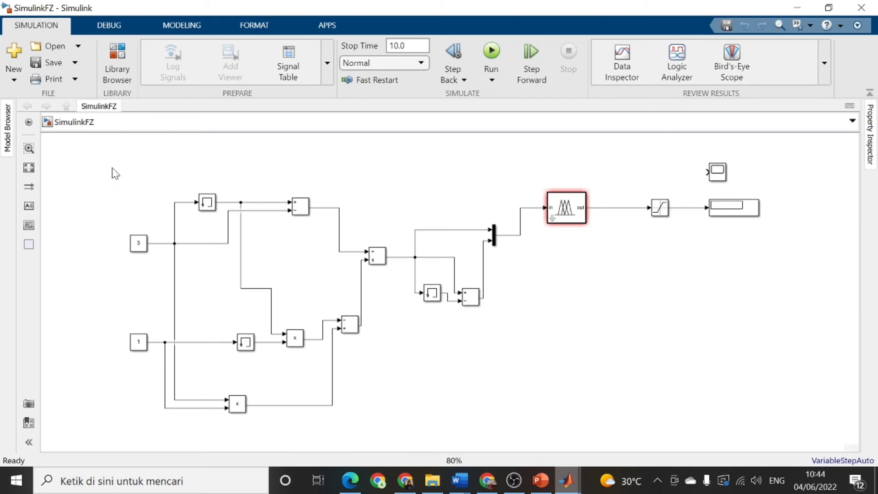
left_click_drag(113, 167, 276, 168)
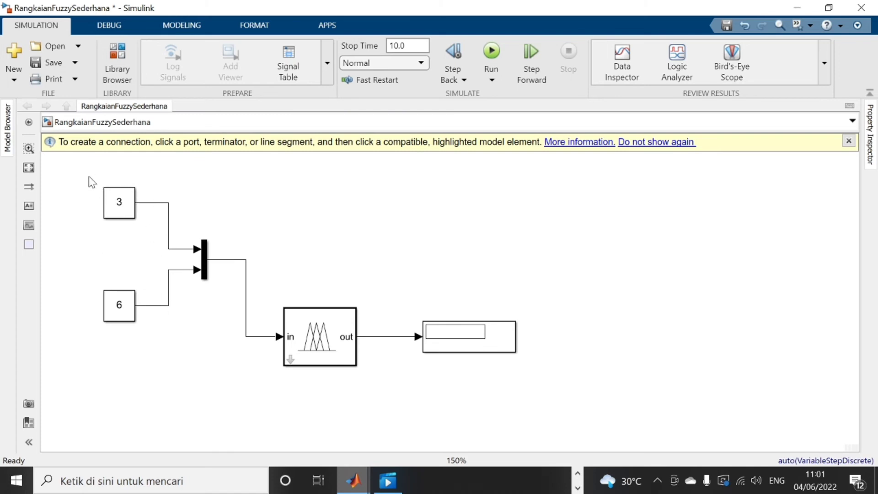
Examine the constant inputs, Fuzzy Logic Controller and Display blocks in the RangkaianFuzzySederhana model.
left_click(114, 211)
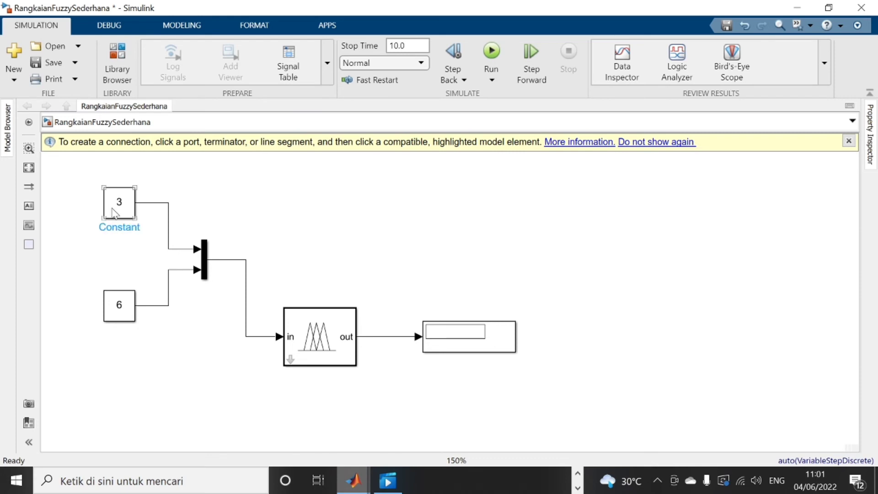
left_click(120, 283)
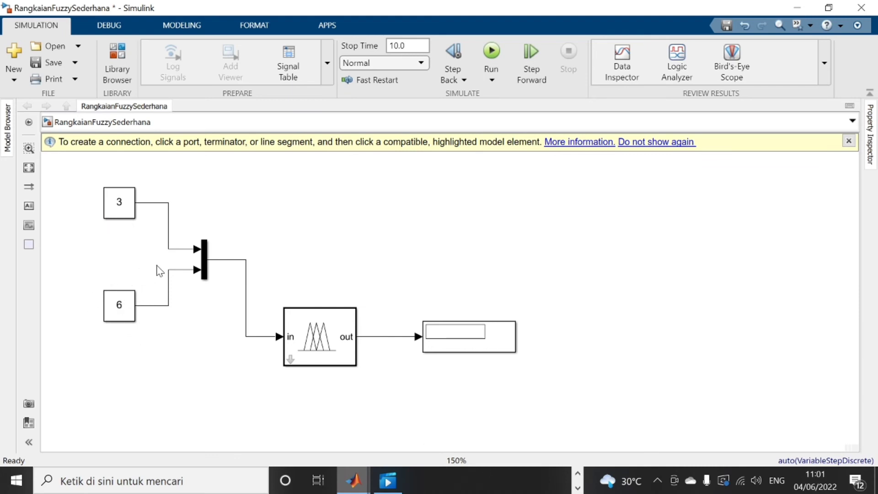
left_click(311, 335)
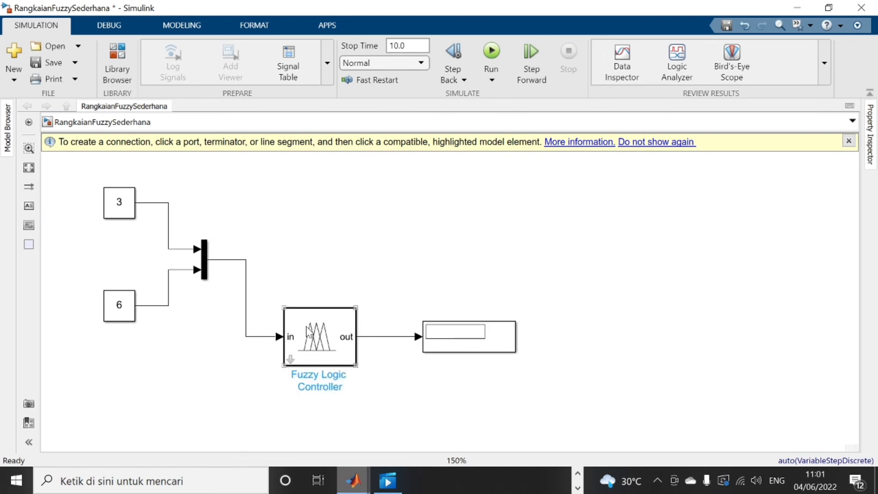
left_click(475, 346)
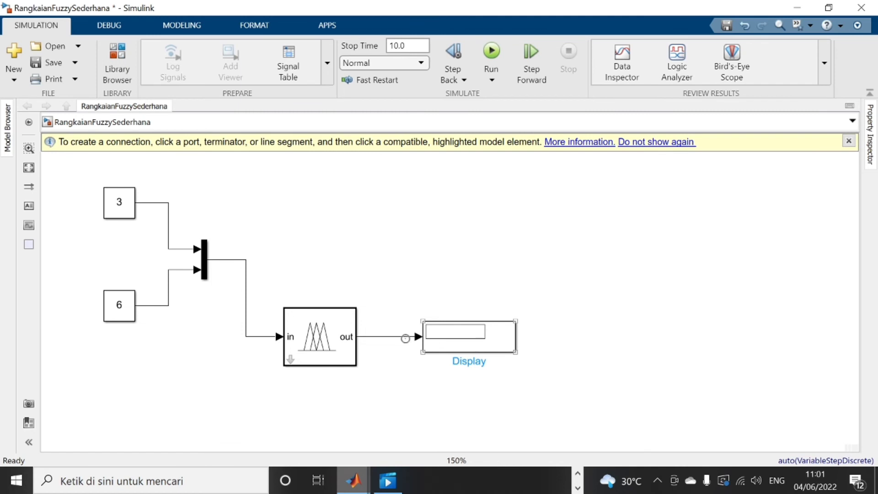
left_click(312, 347)
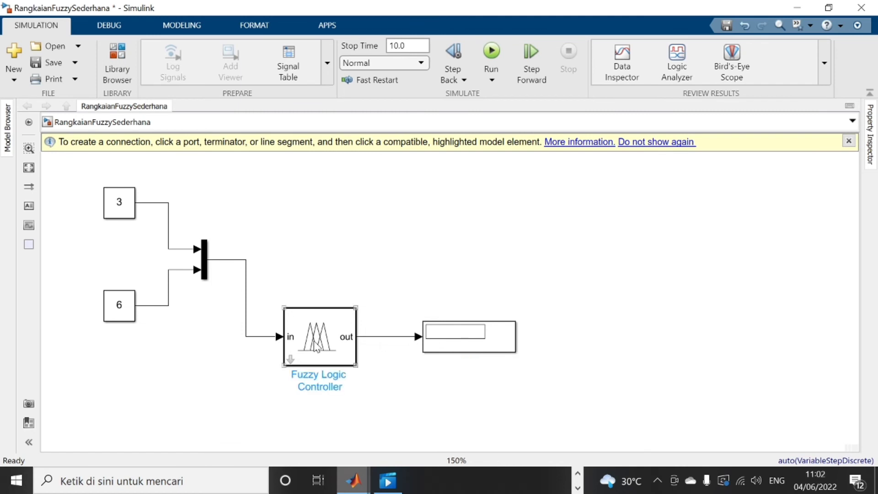
left_click(422, 141)
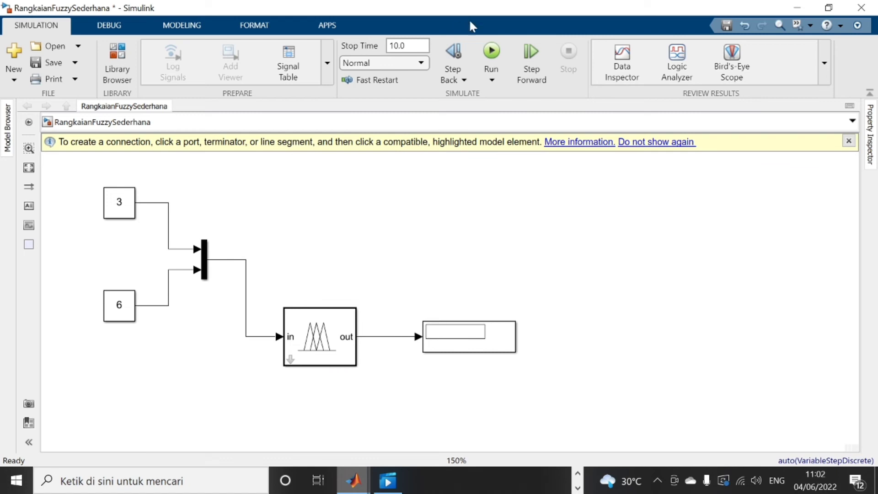
Run the RangkaianFuzzySederhana simulation with a stop time of 10.0 and check the controller's output on the Display block.
left_click(490, 54)
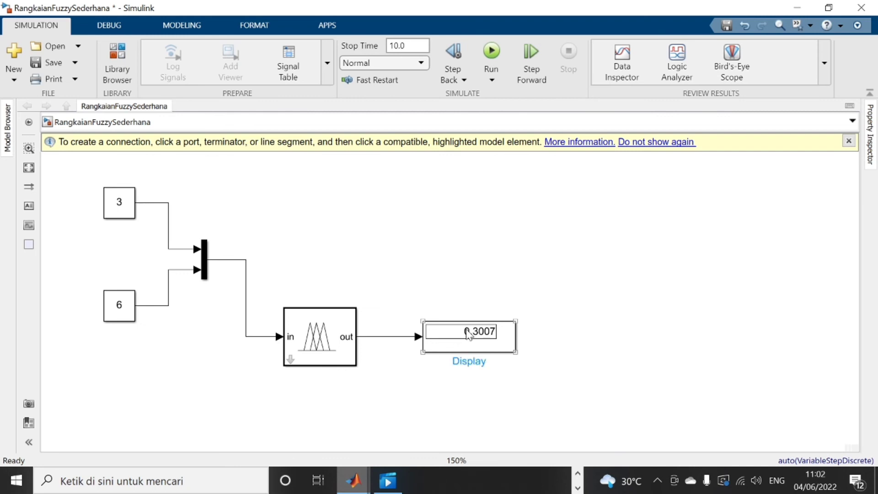
left_click(468, 376)
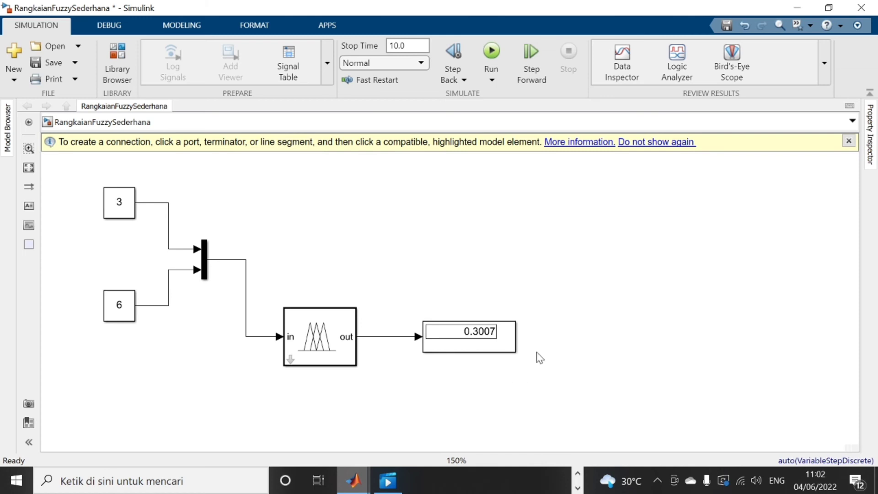
left_click(344, 343)
left_click(462, 366)
left_click(472, 350)
left_click(469, 359)
Compare the simulated output with the Rule Viewer of the ABCD system for inputs [3 6], and minimize the viewer.
left_click(348, 480)
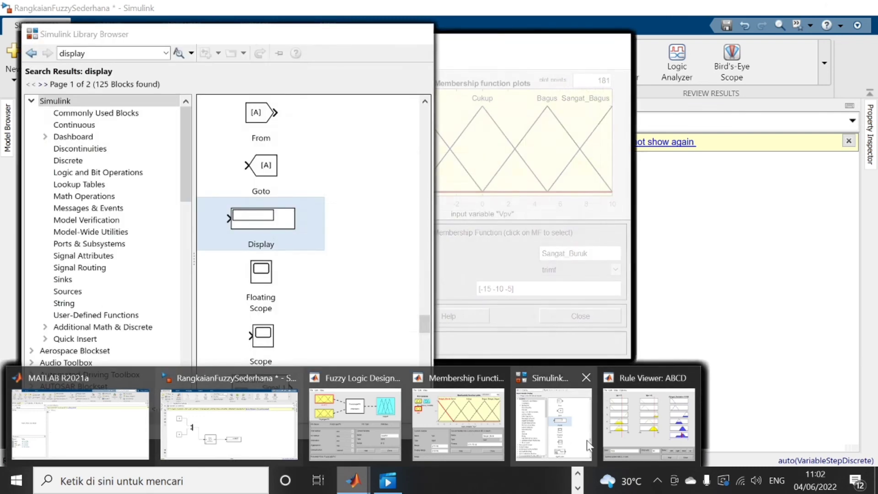
left_click(621, 432)
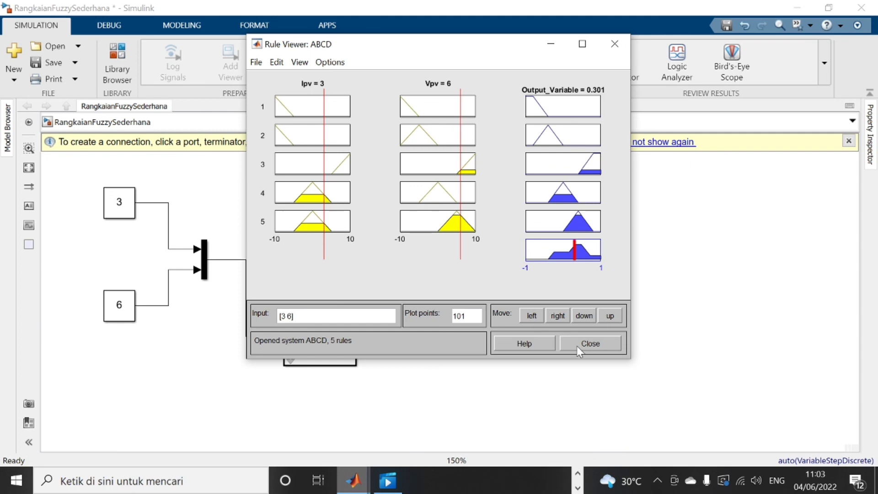
left_click(552, 44)
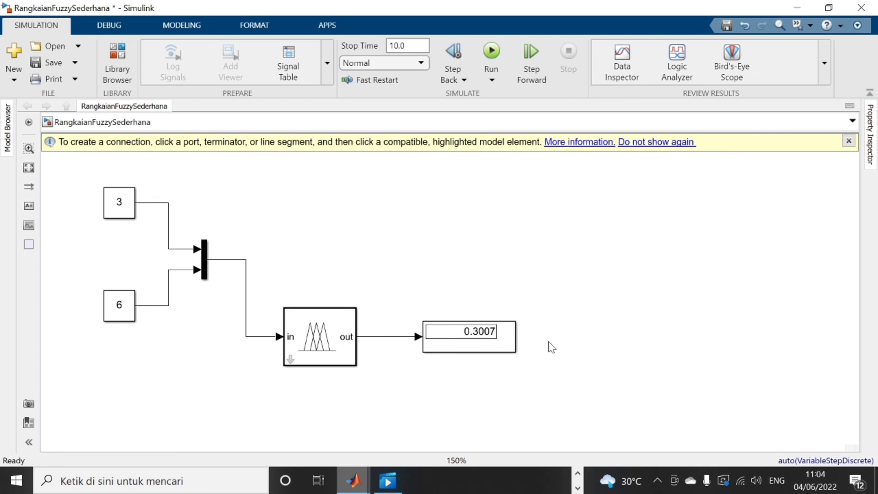
left_click(578, 476)
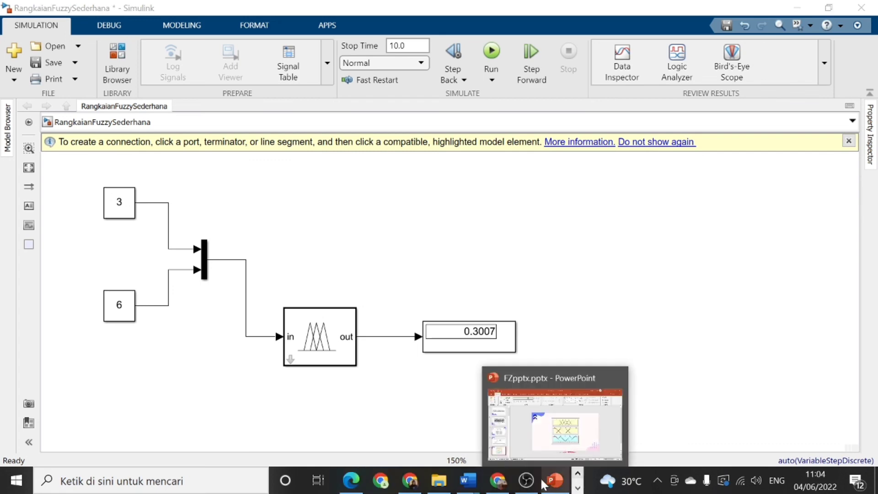